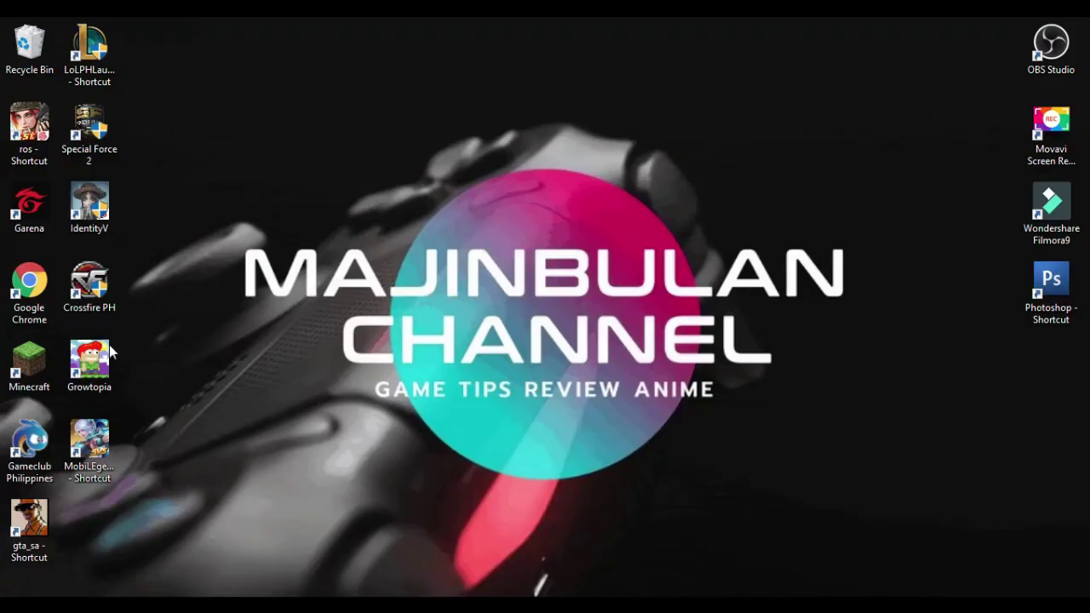
Launch Chrome, paste the shortened za.gl YUMI link, and scroll down toward Get Link
click(29, 285)
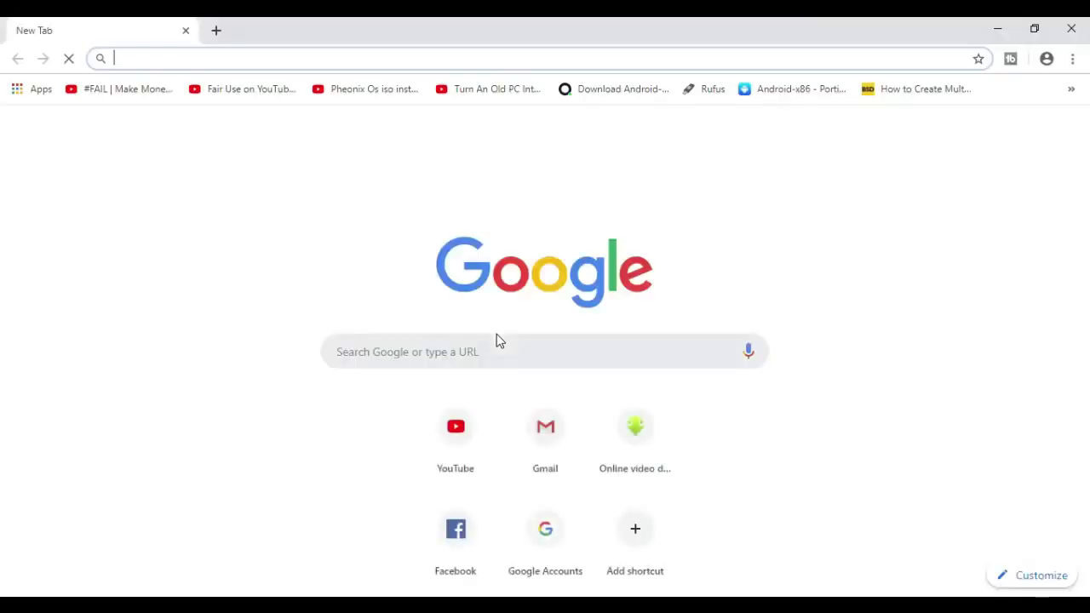
right_click(269, 58)
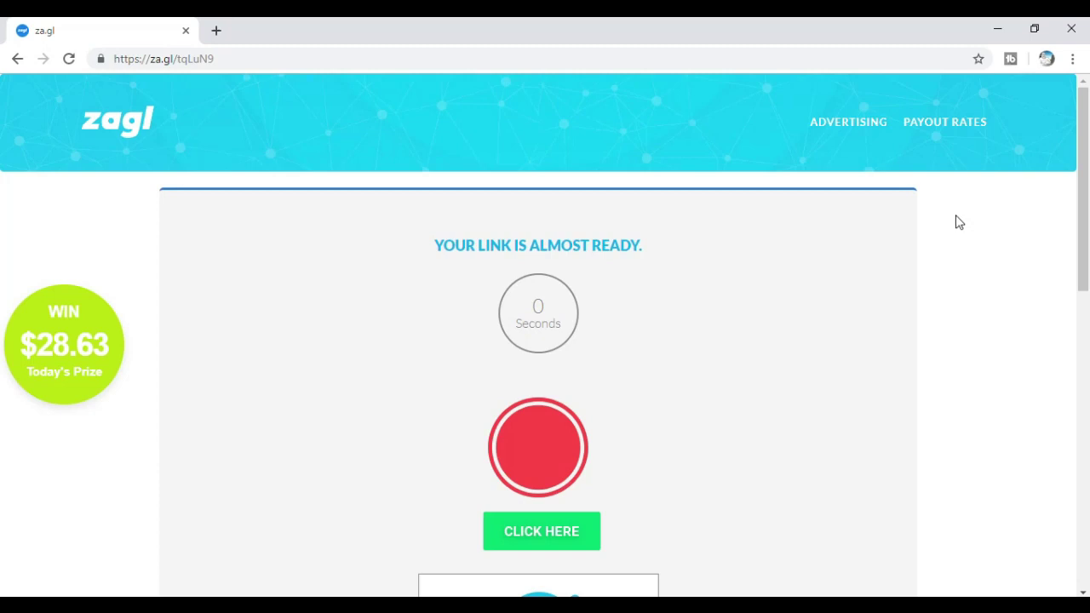
scroll(961, 222, down, 1)
scroll(961, 222, down, 2)
scroll(959, 222, down, 4)
scroll(960, 222, down, 3)
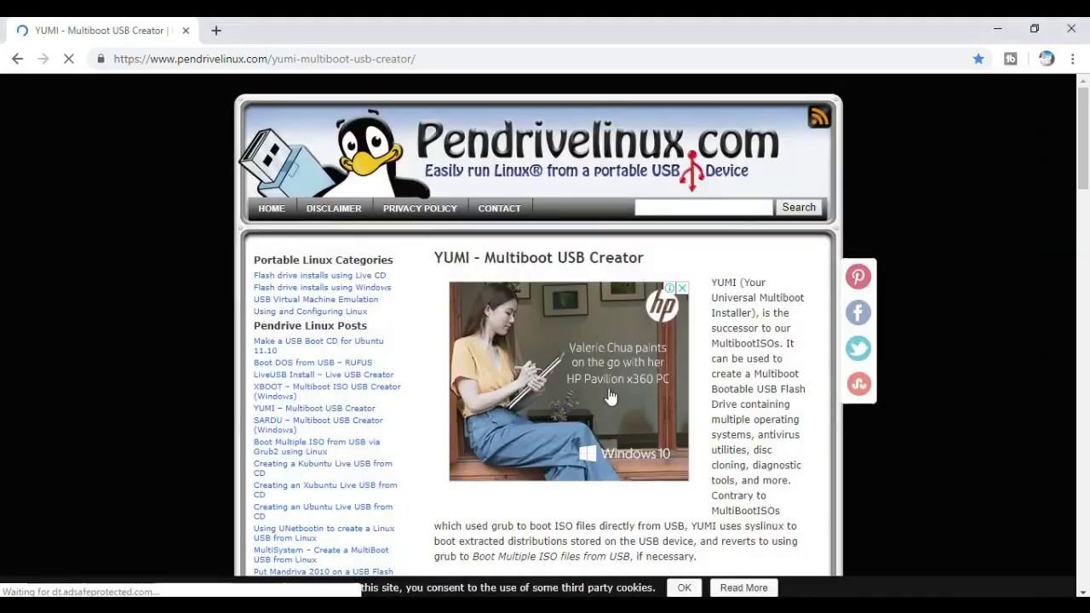
Download Legacy YUMI-2.0.6.6.exe from Pendrivelinux and show it in the Downloads folder
scroll(655, 407, down, 3)
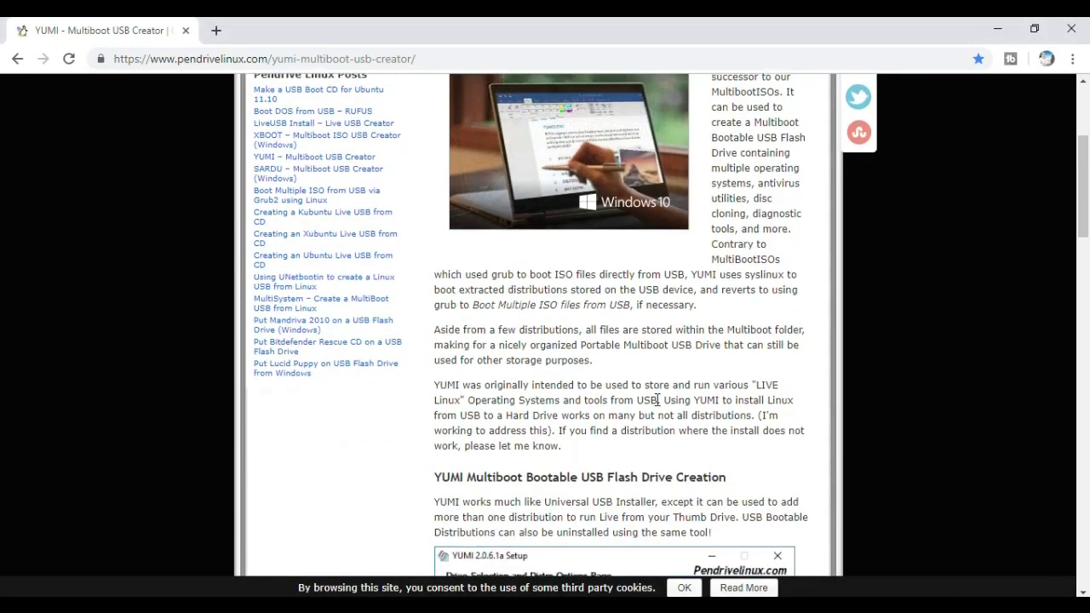
scroll(655, 407, down, 4)
scroll(652, 405, down, 2)
scroll(613, 396, down, 3)
scroll(562, 389, down, 2)
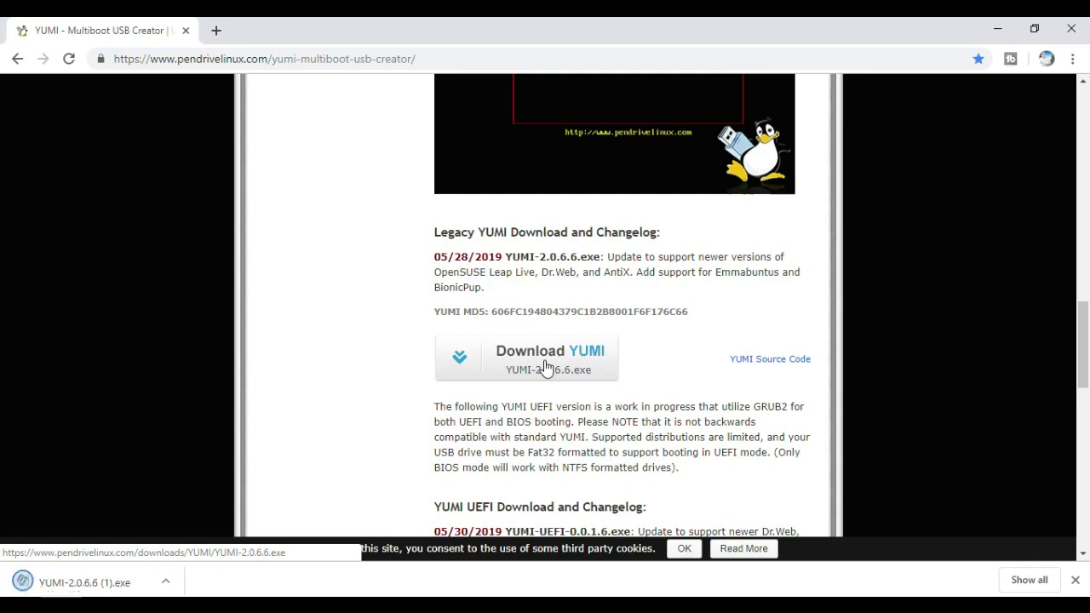
click(166, 585)
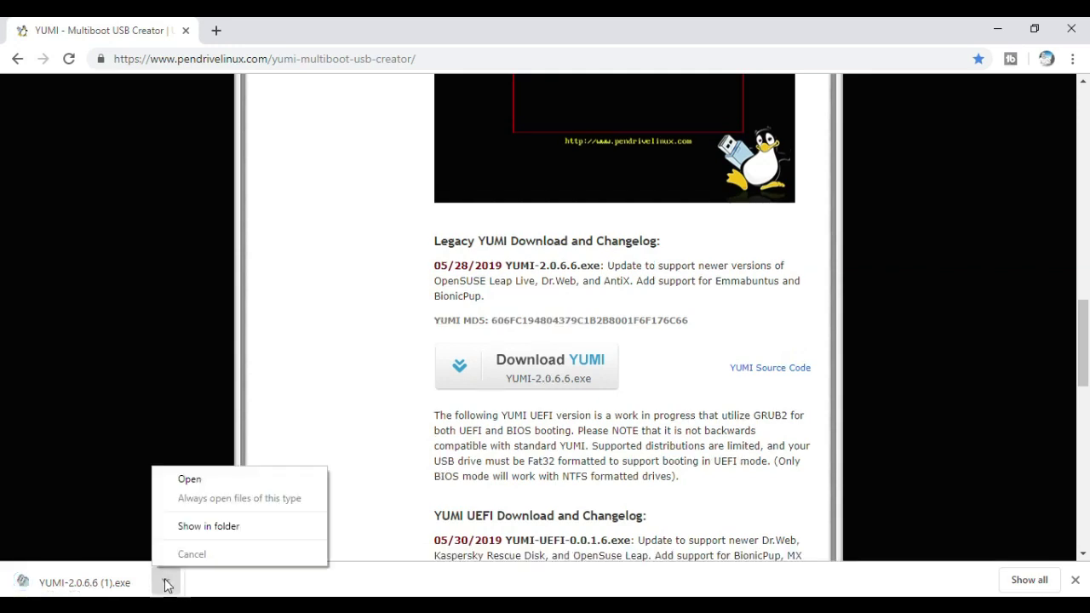
click(205, 527)
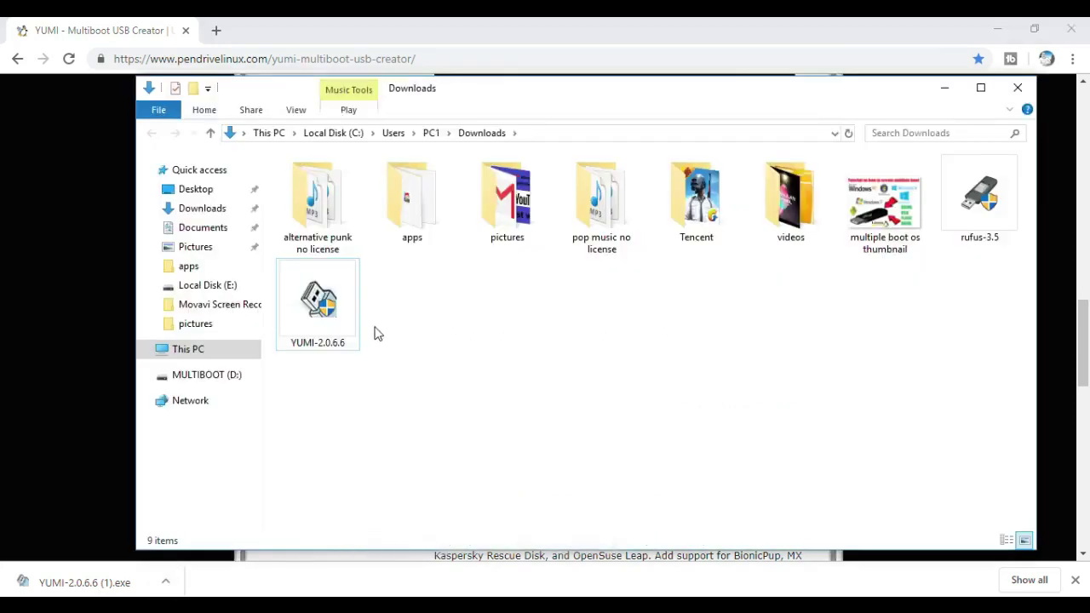
mouse_move(318, 300)
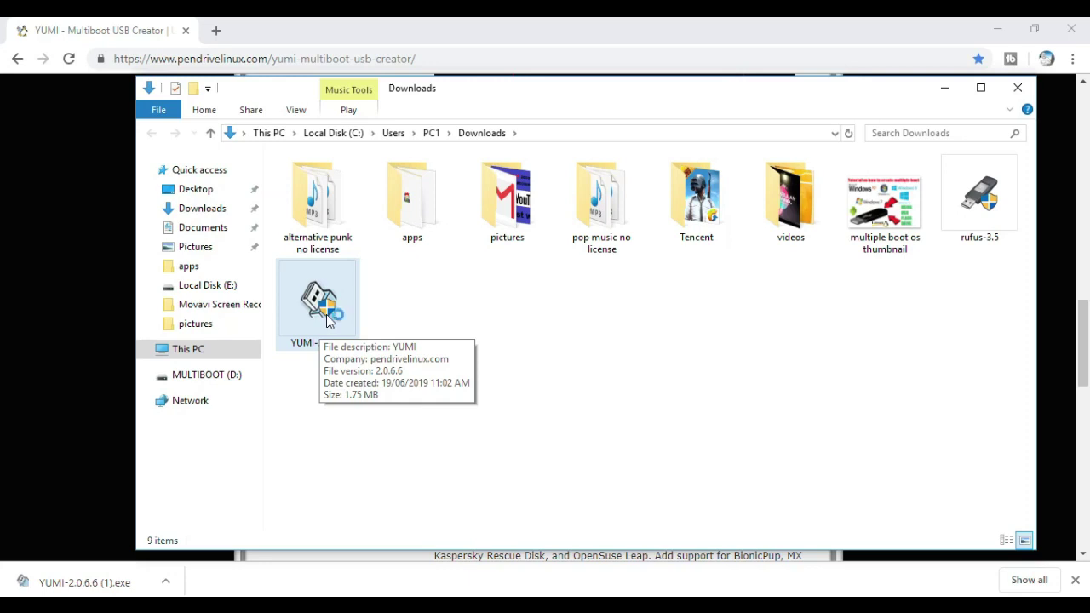
Launch YUMI-2.0.6.6 from Downloads and accept its license agreement
double_click(328, 317)
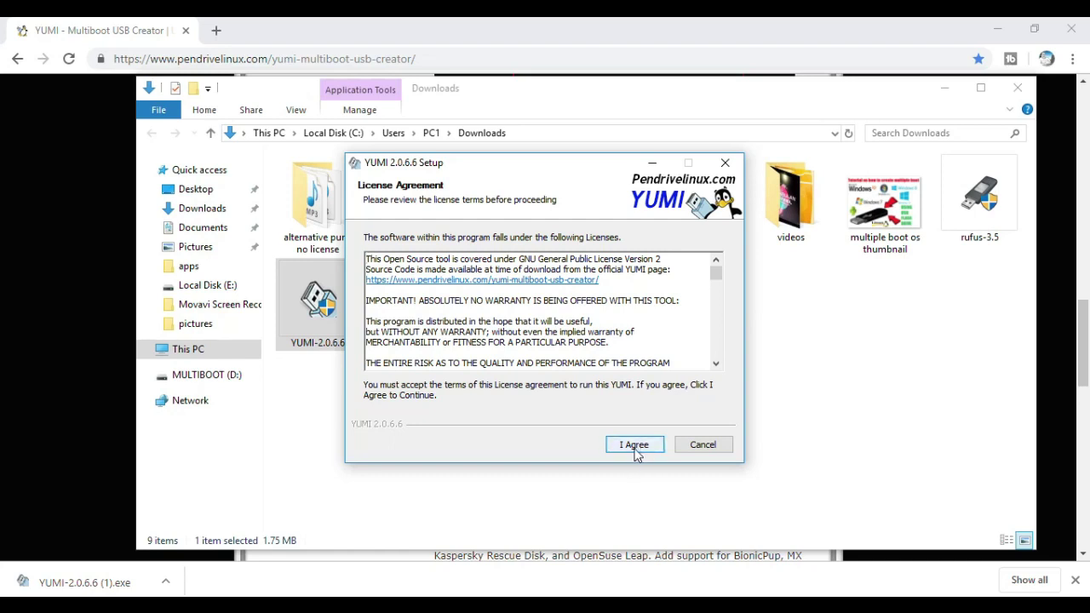
click(634, 447)
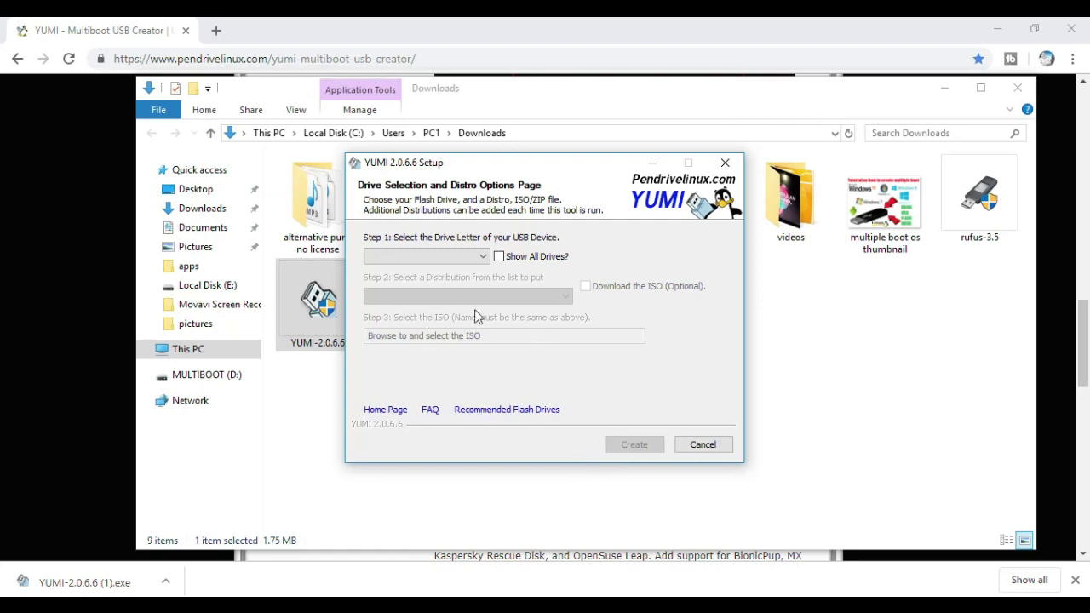
Enable Show All Drives and select D:\ (Disk 1) MULTIBOOT as the target drive
click(499, 257)
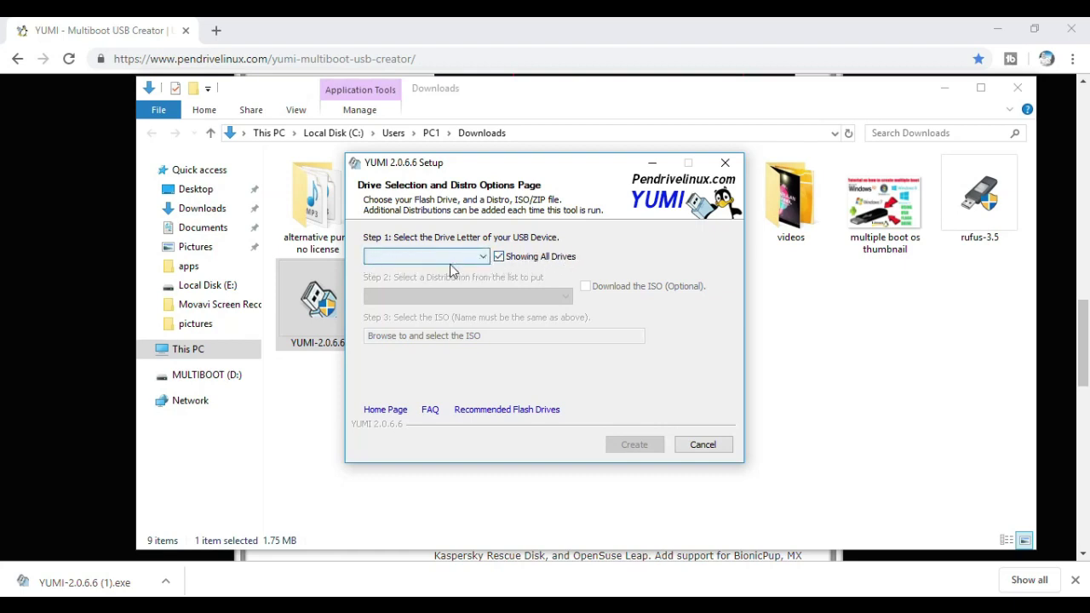
click(482, 258)
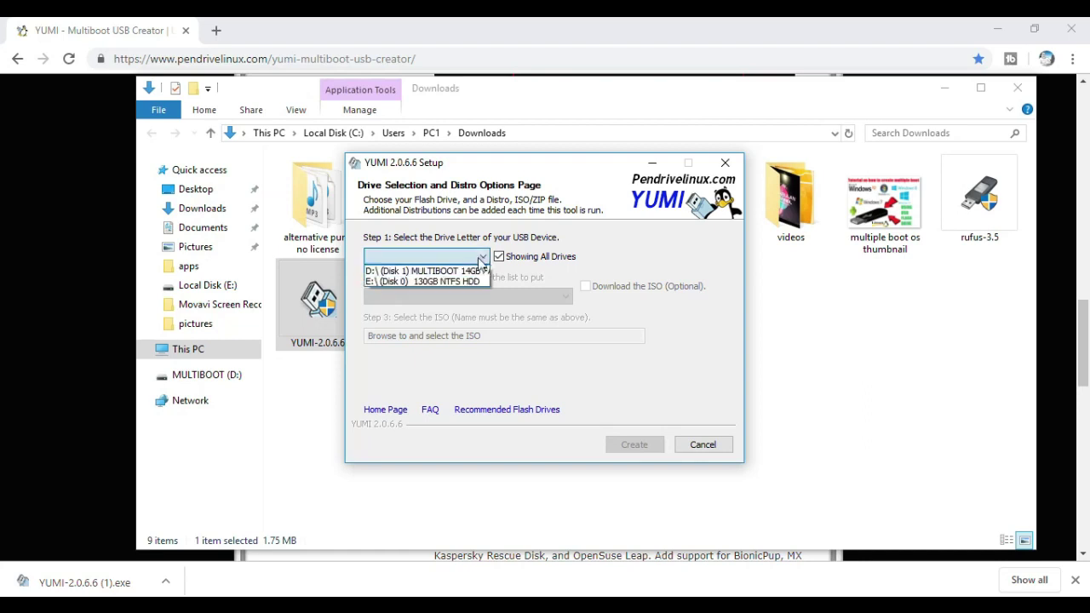
click(434, 271)
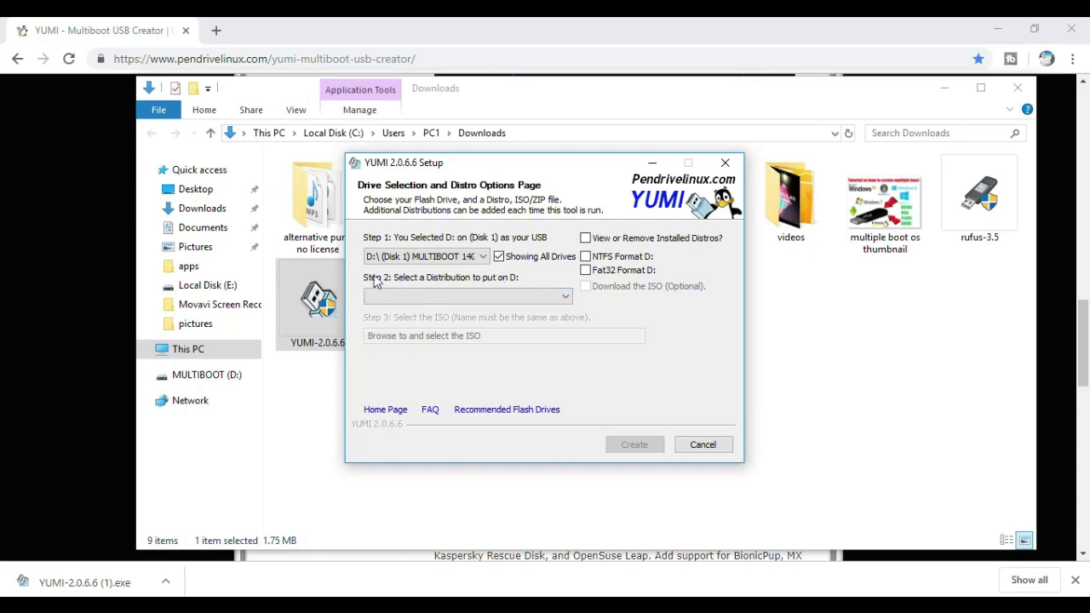
Pick Single Windows Vista/7/8/10 Installer under Windows to Go/Installers in the Step 2 list
click(564, 296)
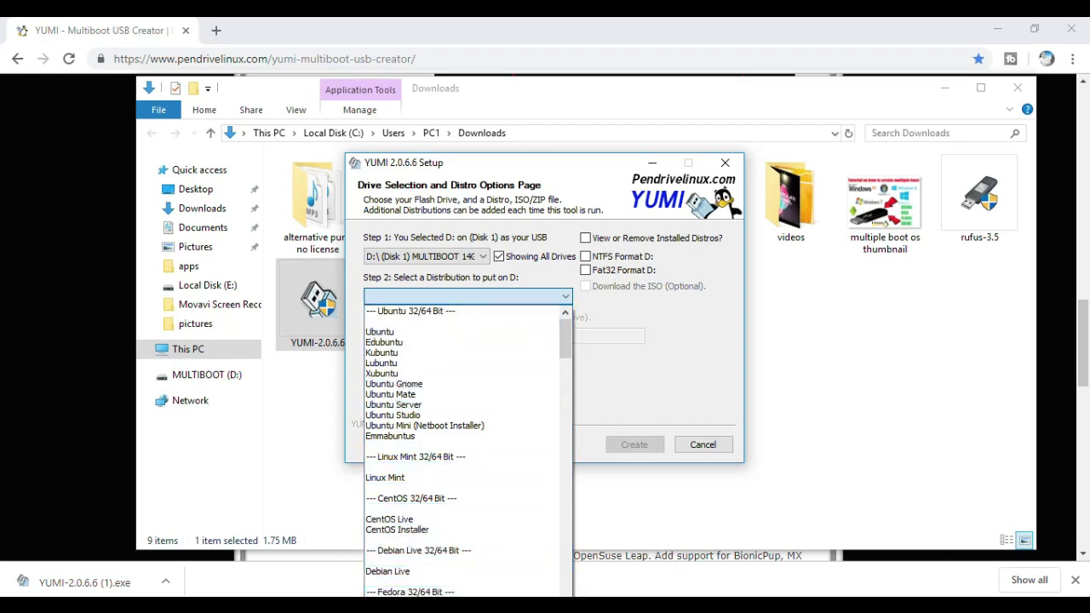
drag(567, 341, 554, 483)
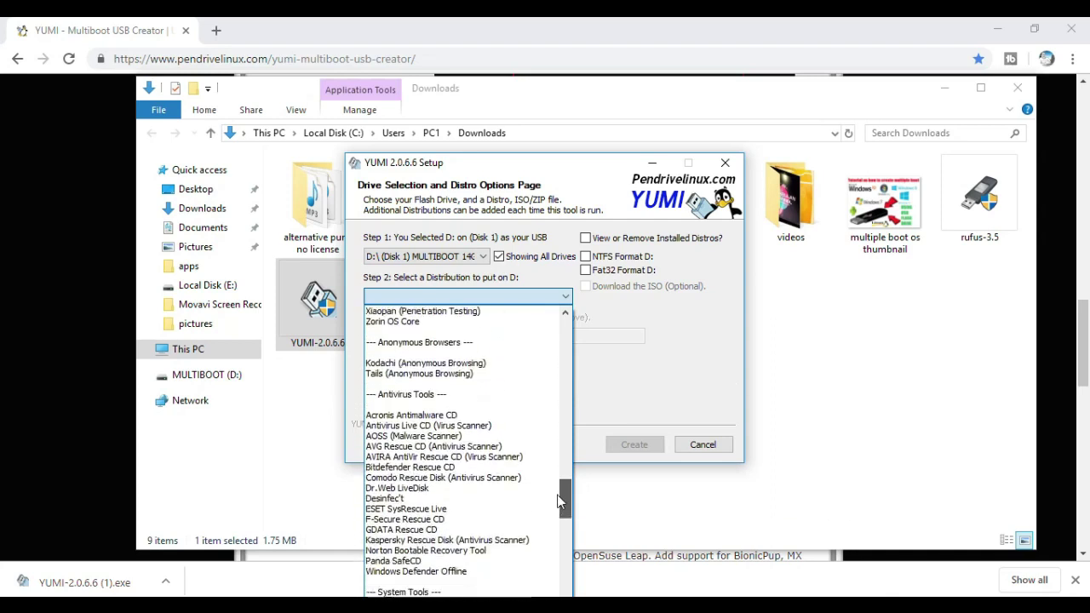
drag(554, 483, 555, 579)
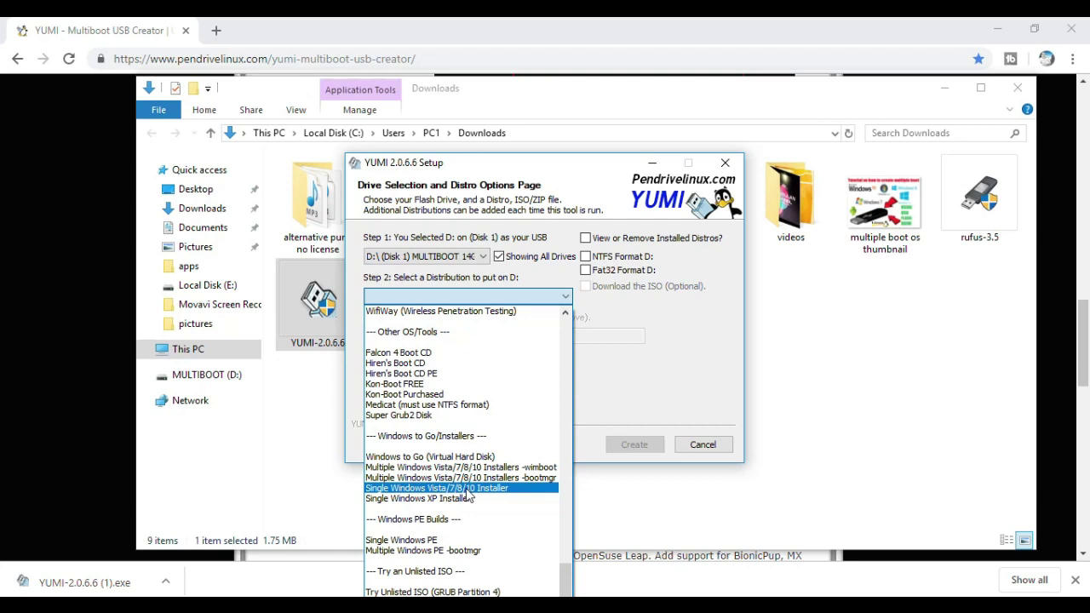
click(466, 490)
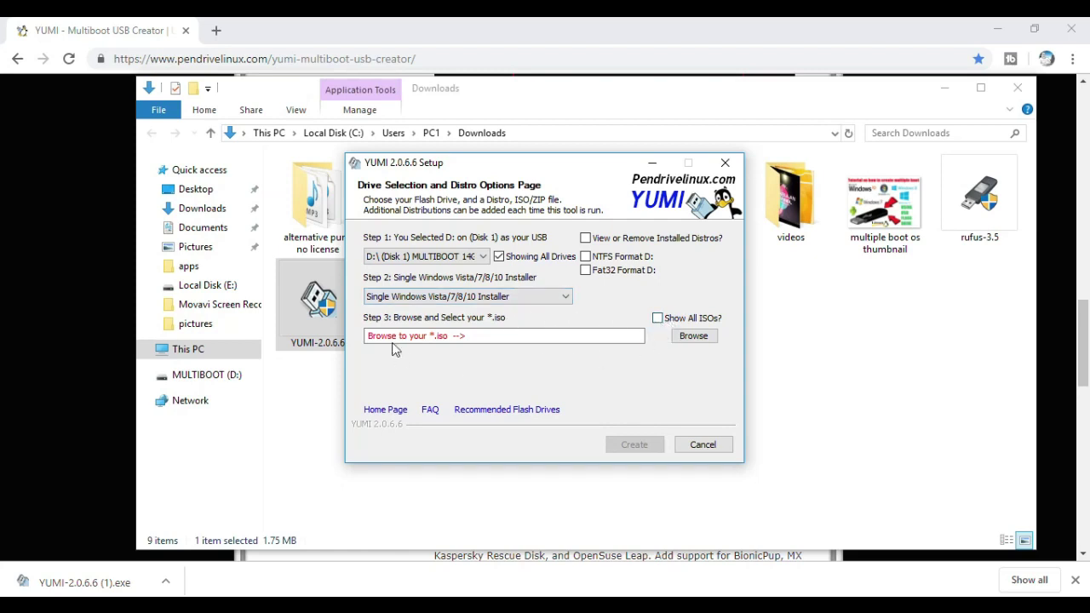
Browse to Local Disk (E:) and select Windows.XP.SP3.Lite.Version.iso as the ISO
click(691, 337)
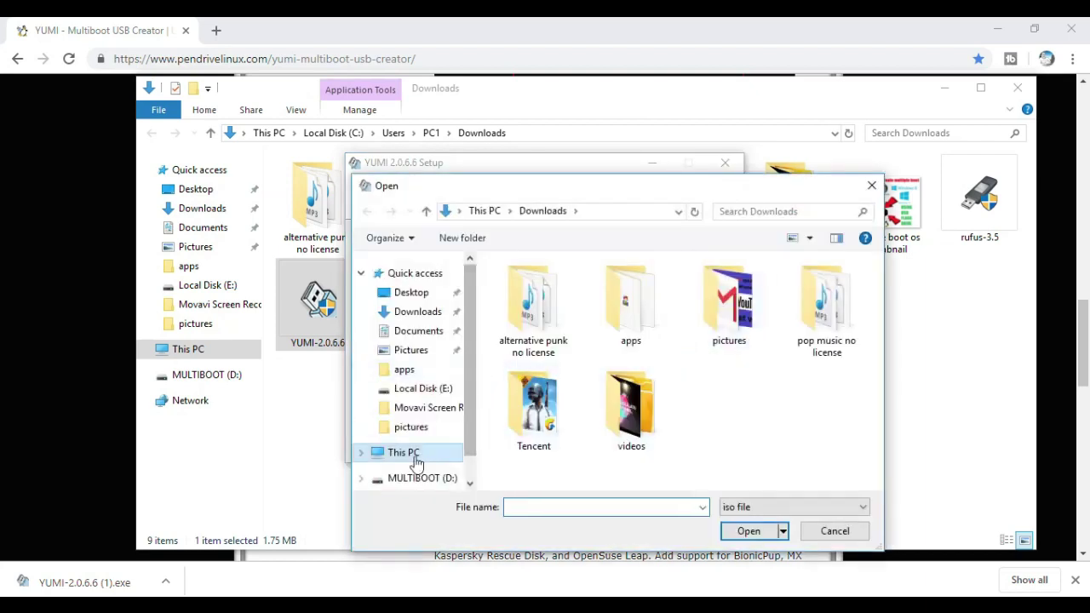
click(415, 458)
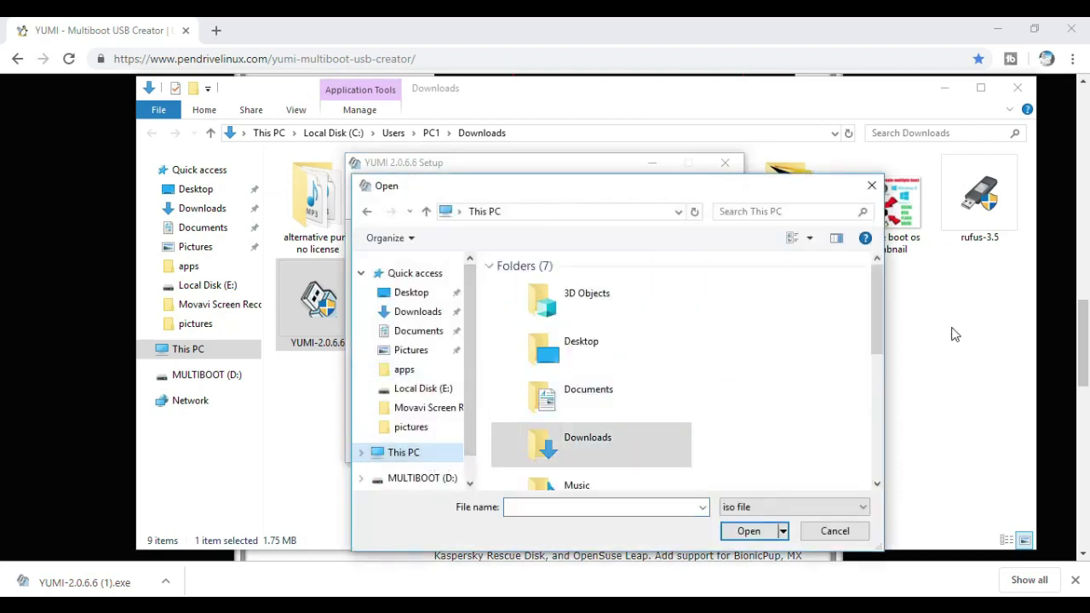
drag(883, 324, 876, 449)
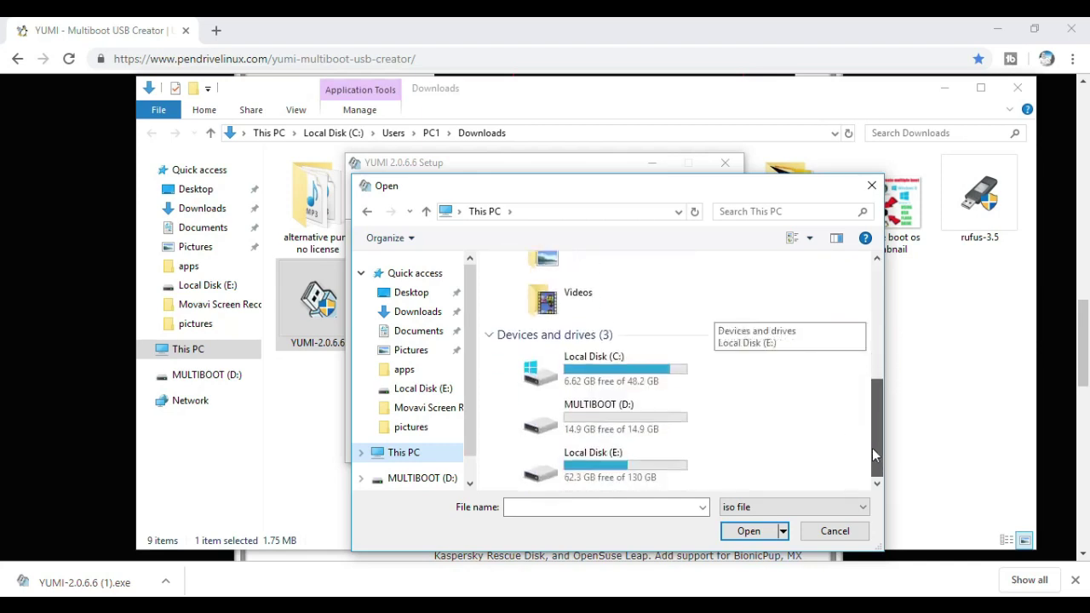
click(600, 471)
double_click(601, 470)
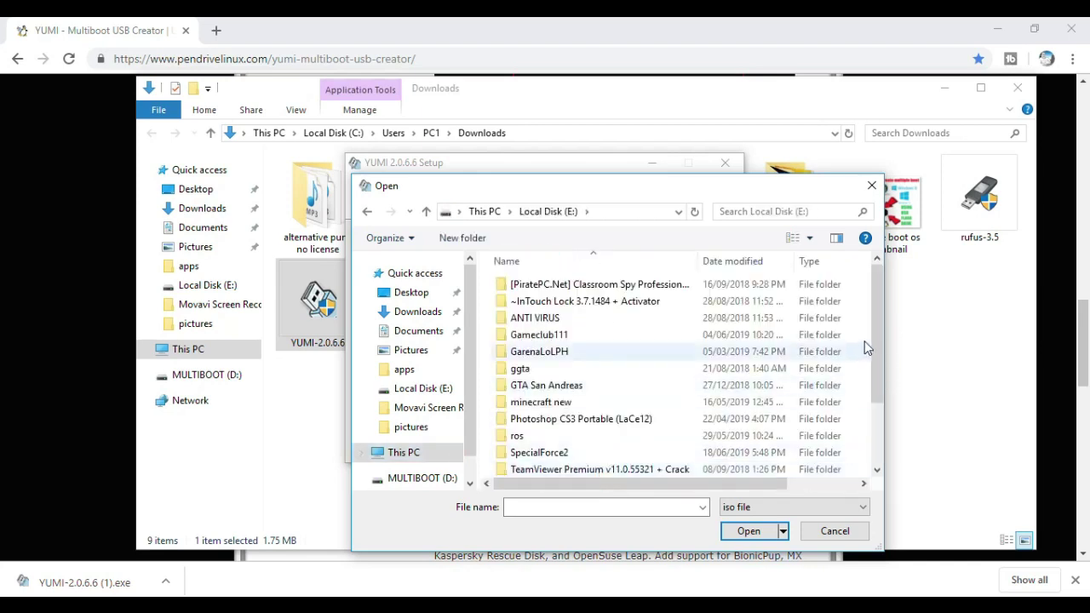
drag(876, 315, 883, 389)
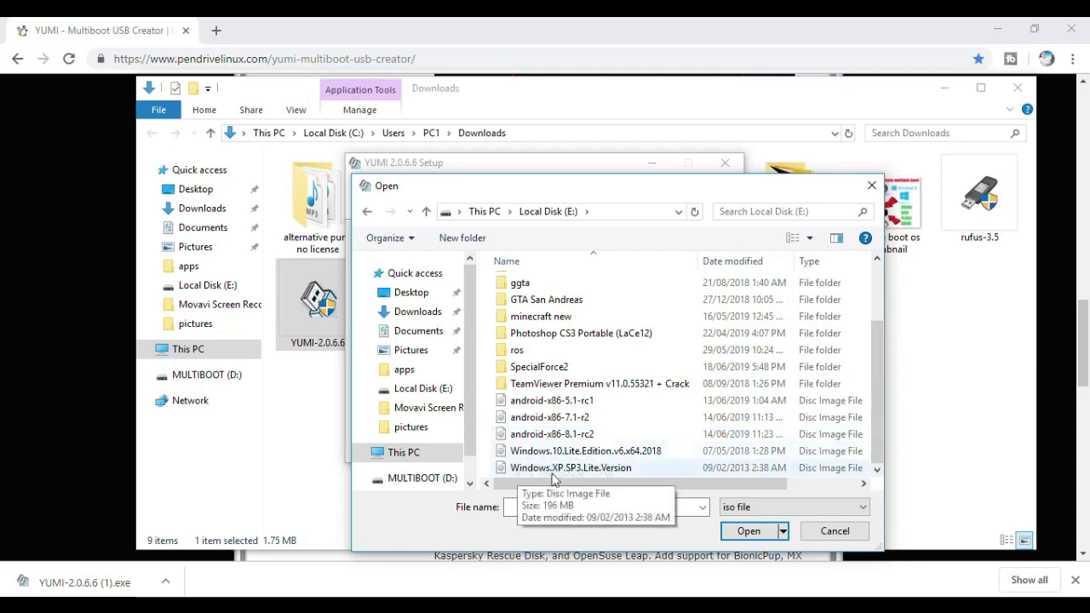
click(590, 473)
double_click(588, 472)
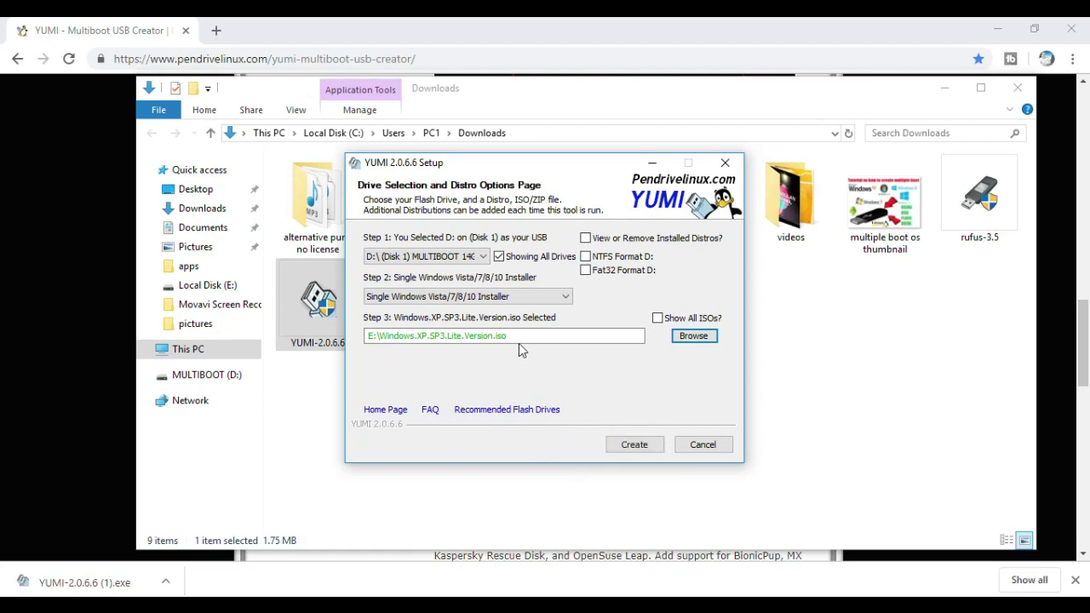
Create the USB entry, confirm writing to drive D:, and wait for All Finished
click(635, 446)
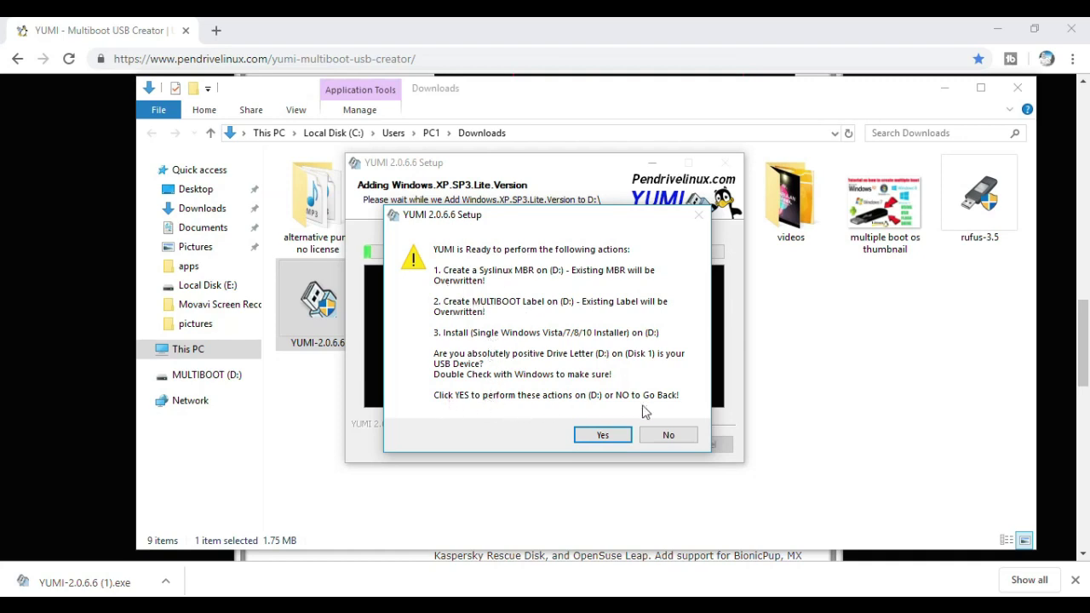
click(602, 437)
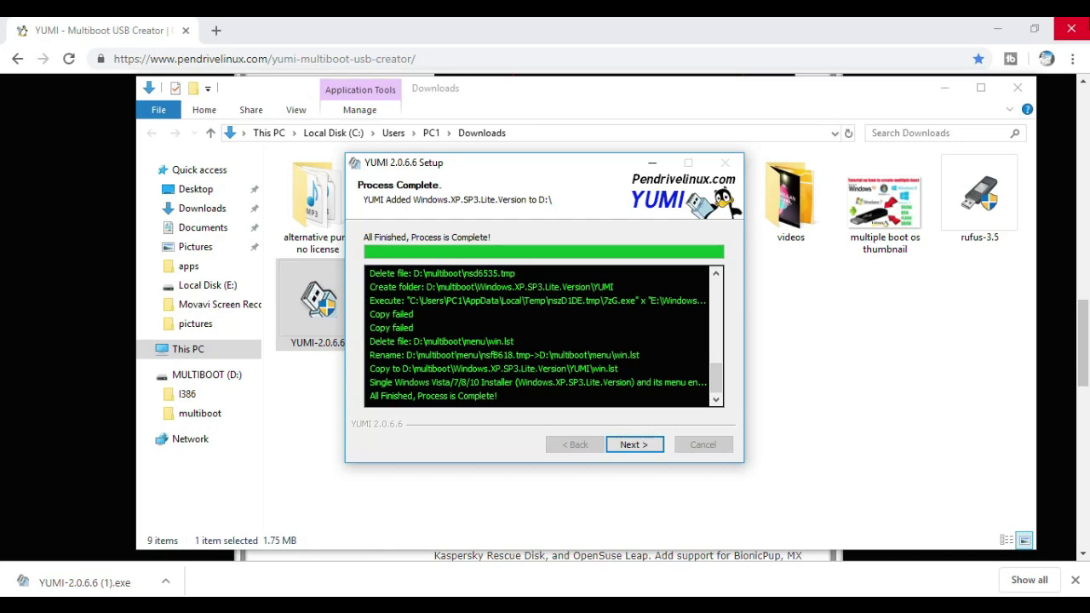
Move past the completed process page and decline adding more ISOs
click(627, 446)
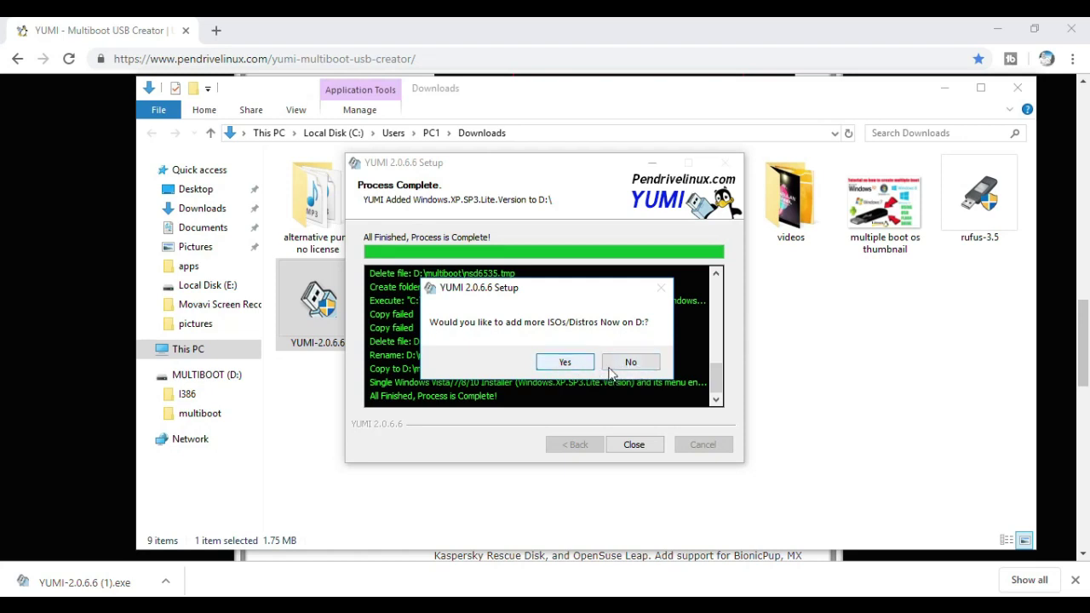
click(623, 364)
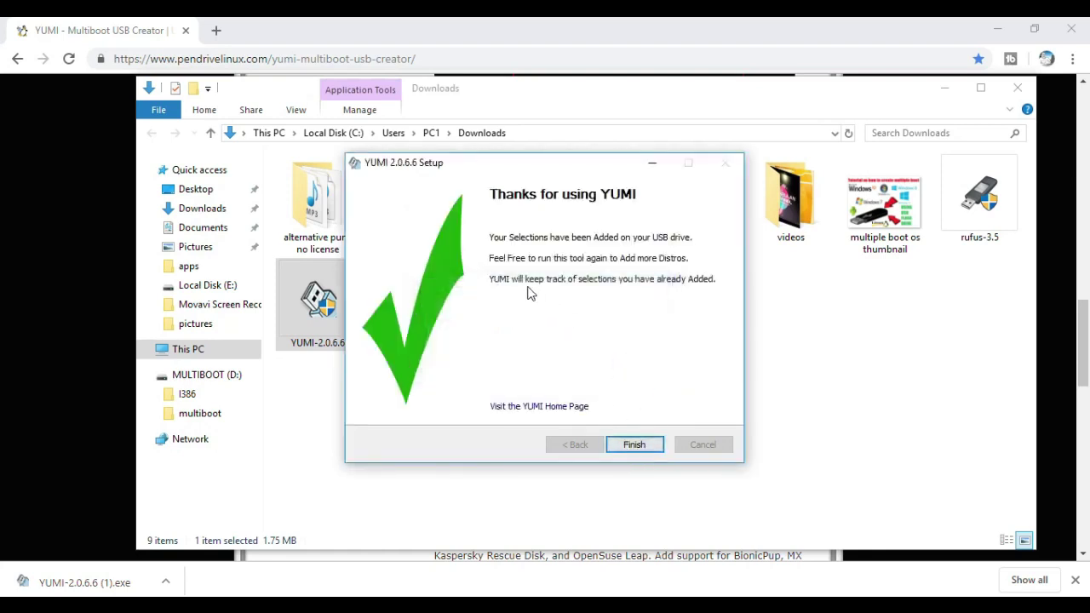
Close the finished YUMI setup and minimise the Downloads folder window
click(634, 445)
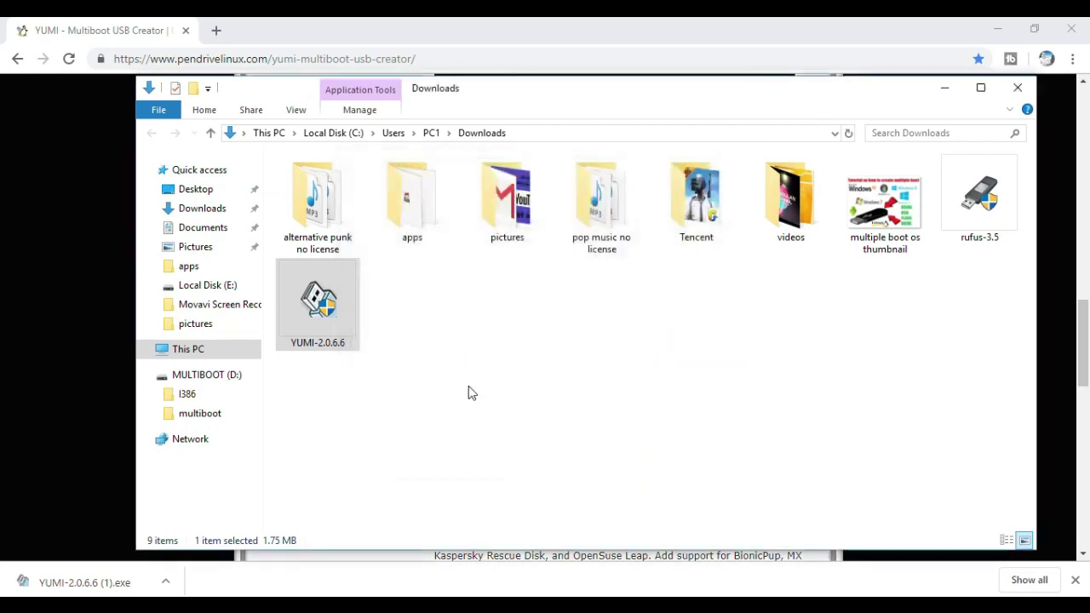
click(946, 89)
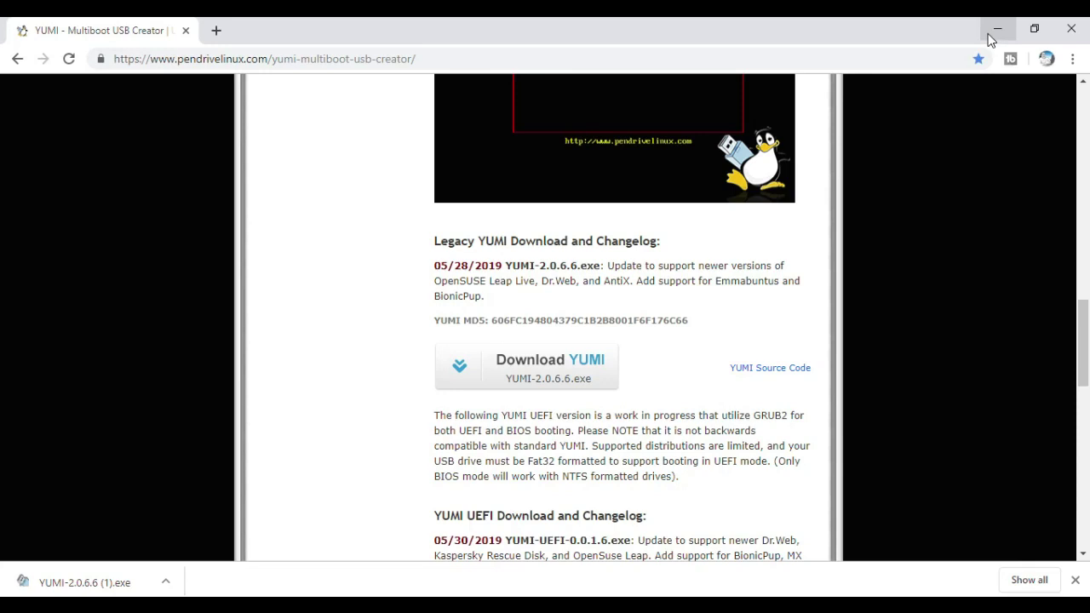